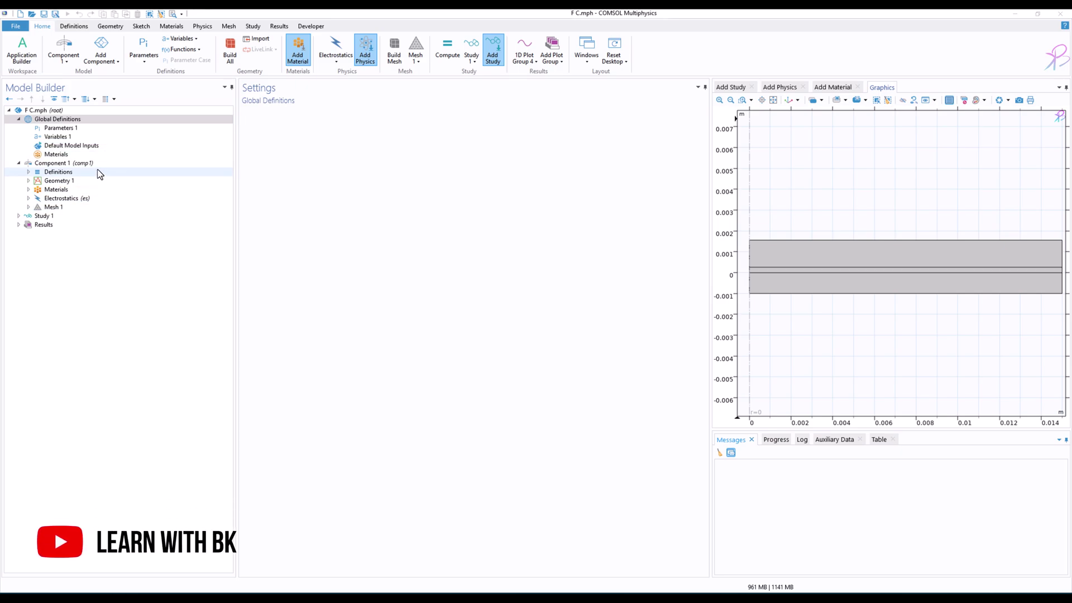
- Expand Materials and inspect the Air and Ferro_sample material settings
{"action": "left_click", "coordinate": [25, 192]}
{"action": "left_click", "coordinate": [28, 190]}
{"action": "left_click", "coordinate": [63, 198]}
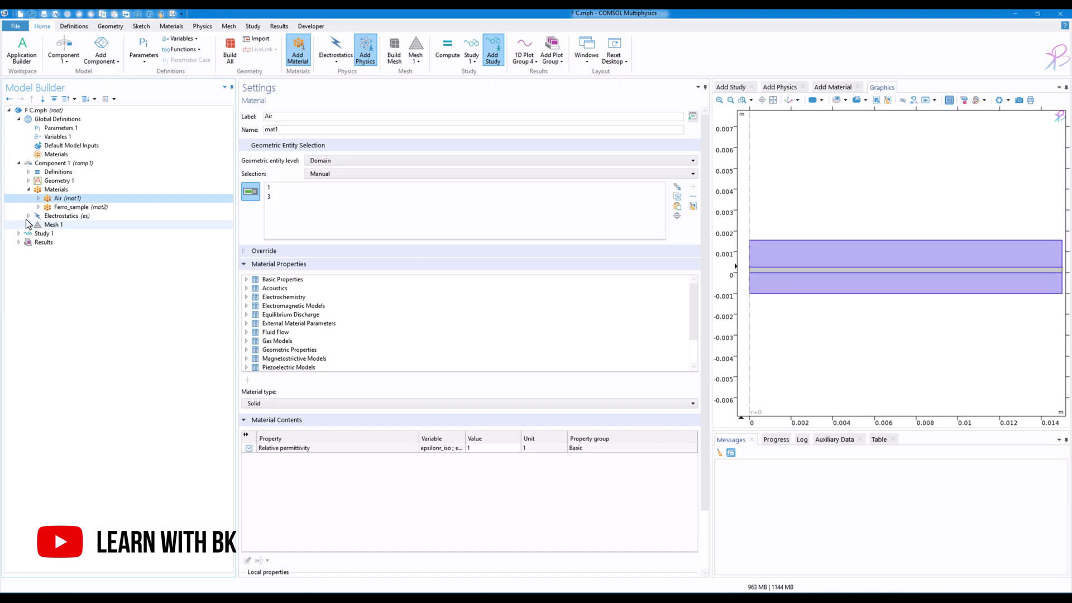
{"action": "left_click", "coordinate": [72, 208]}
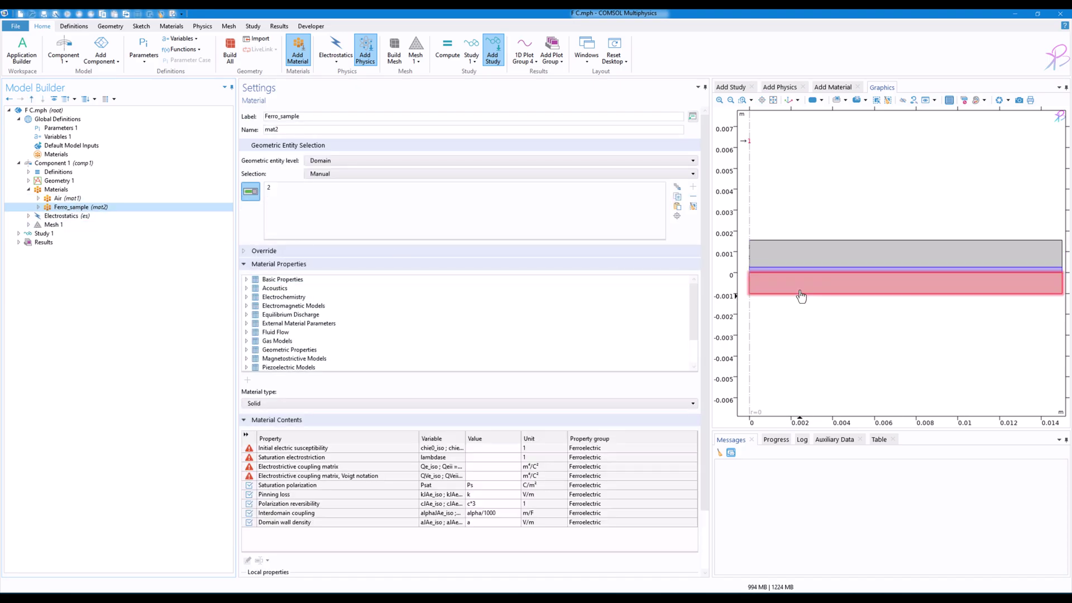
- Recentre the geometry view and show the Component 1 settings (SI units, r, phi, z coordinates)
{"action": "scroll", "coordinate": [814, 307], "scroll_direction": "down", "scroll_amount": 2}
{"action": "left_click_drag", "start_coordinate": [814, 308], "coordinate": [885, 330]}
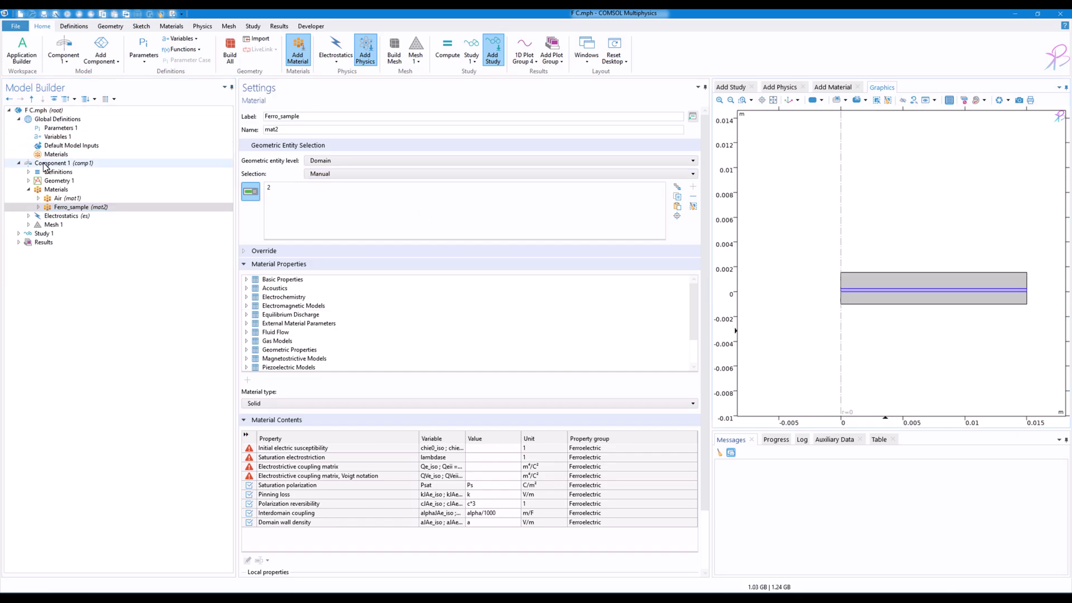
{"action": "right_click", "coordinate": [53, 110]}
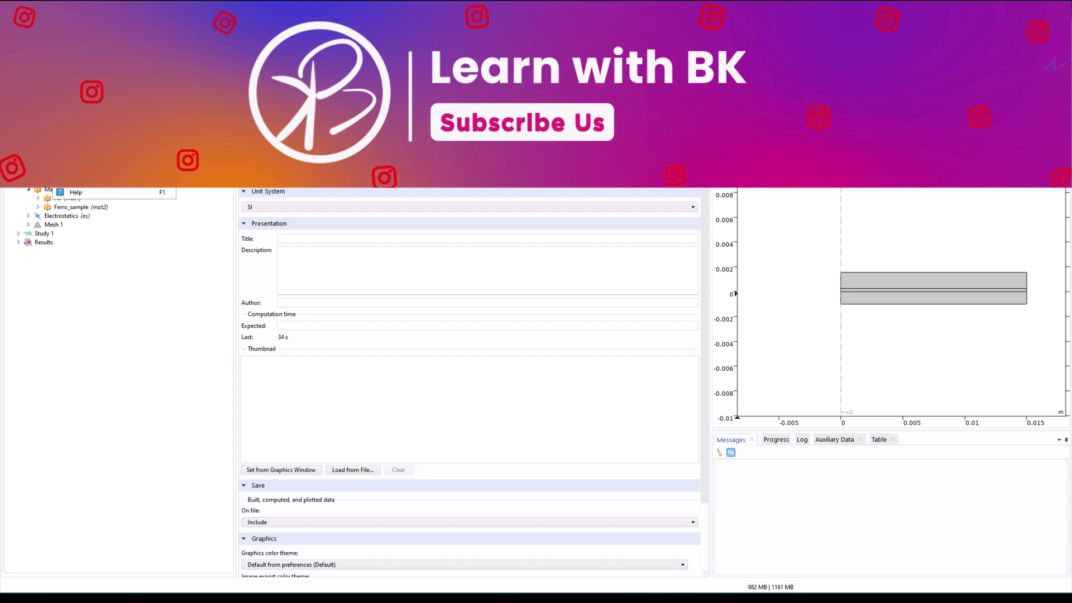
{"action": "left_click", "coordinate": [39, 163]}
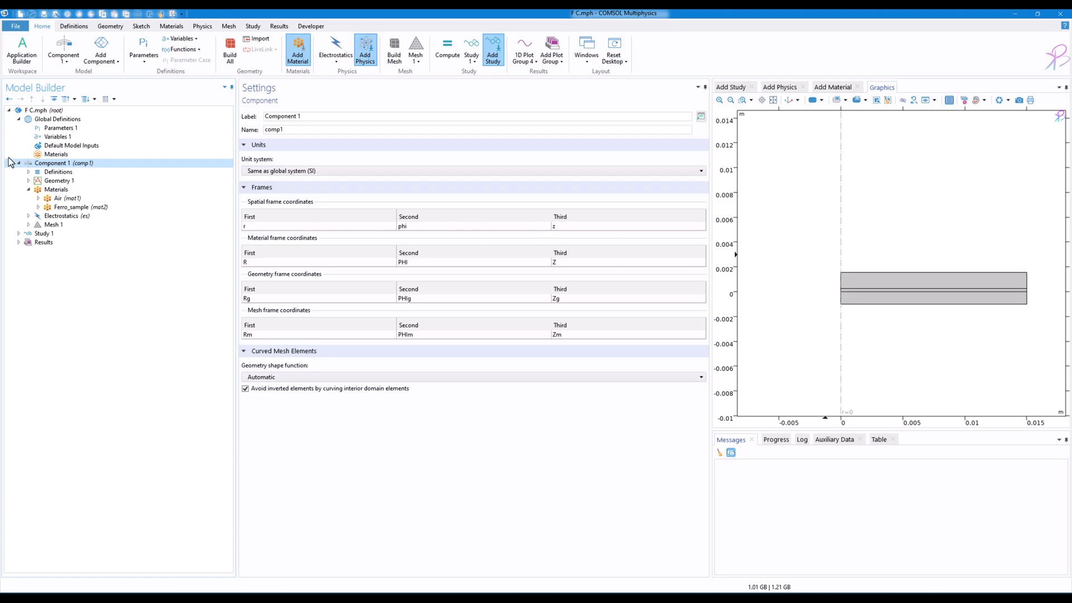
- Review the global parameters table, Component 1 and the Electrostatics physics settings
{"action": "left_click", "coordinate": [67, 128]}
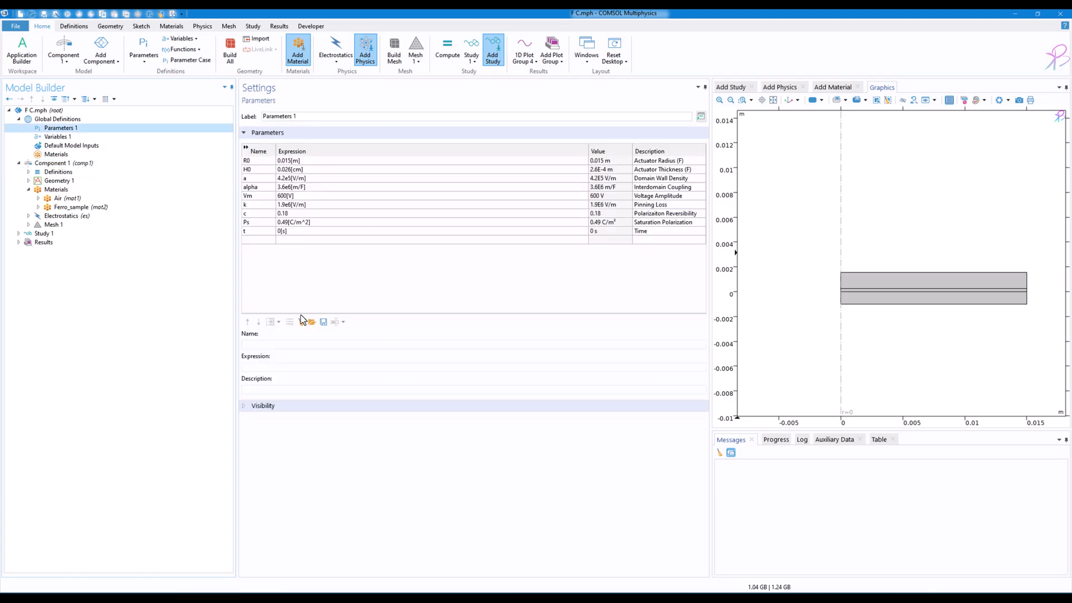
{"action": "left_click", "coordinate": [56, 163]}
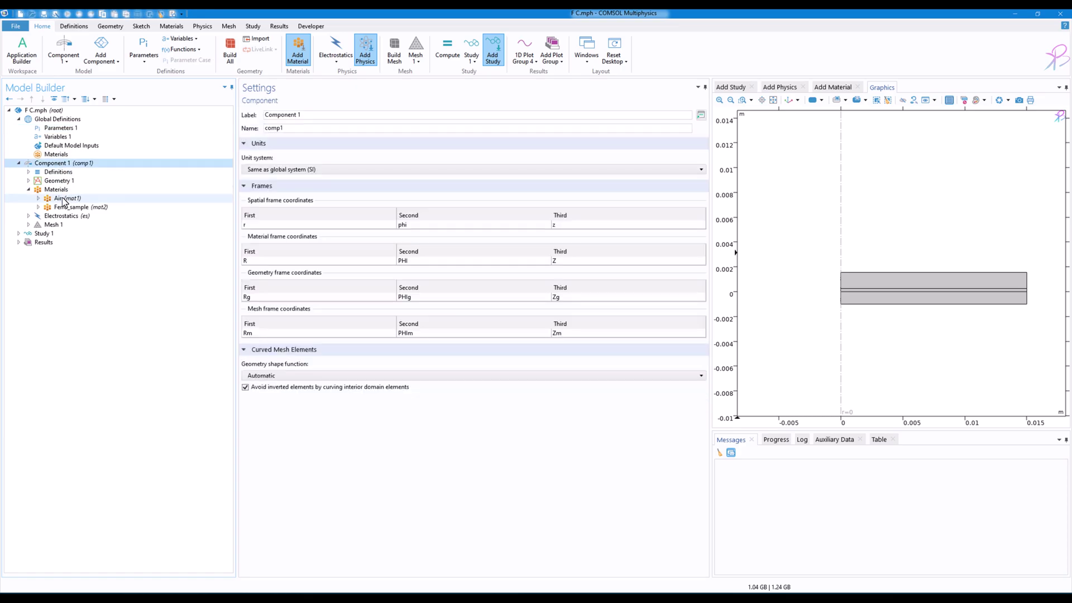
{"action": "left_click", "coordinate": [58, 217]}
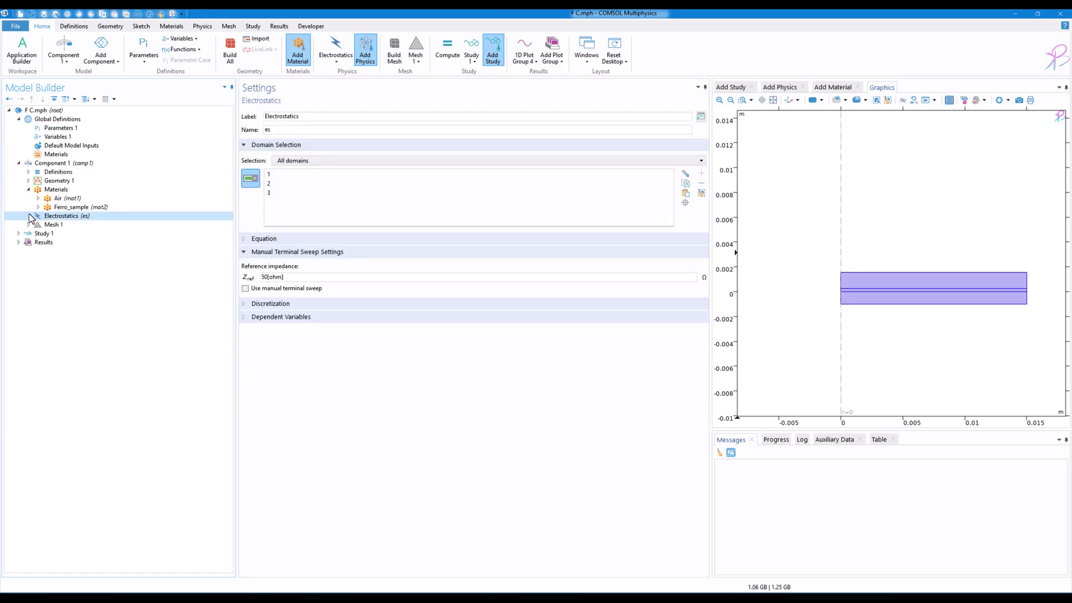
- Inspect Ground 1 on boundary 6 and Electric Potential 1 at V0/2 on boundary 4, then list the Results plot groups
{"action": "left_click", "coordinate": [28, 216]}
{"action": "left_click", "coordinate": [68, 270]}
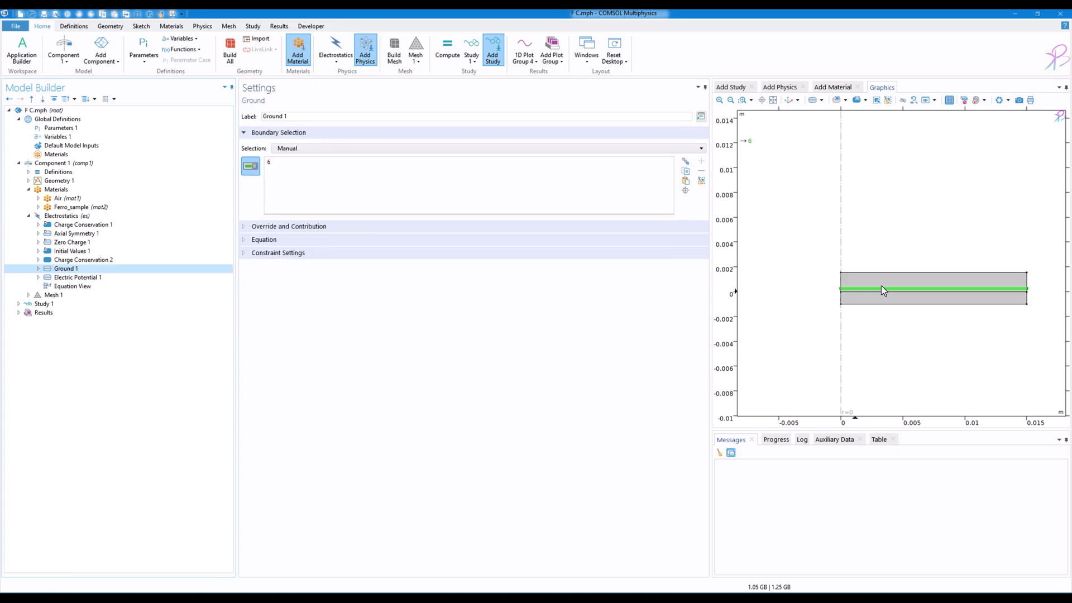
{"action": "left_click", "coordinate": [78, 277]}
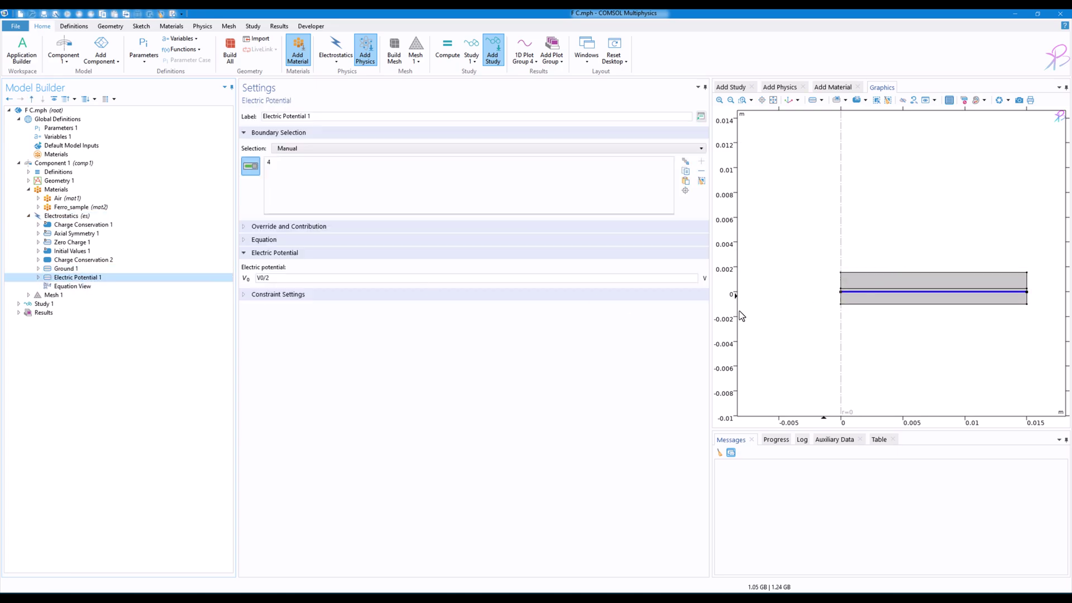
{"action": "left_click", "coordinate": [19, 313]}
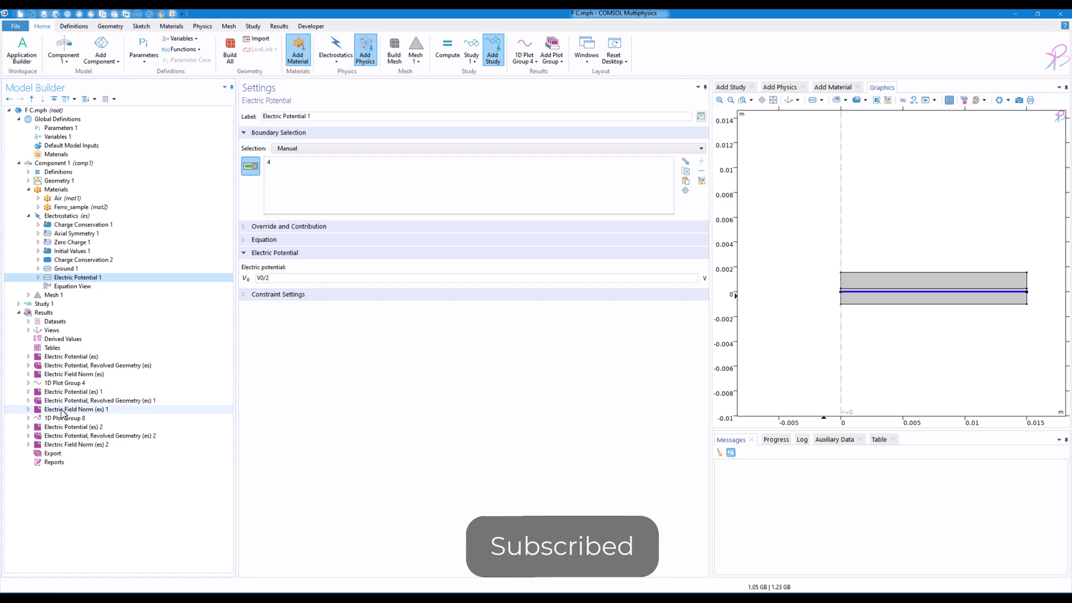
- Show 1D Plot Group 4's polarization versus electric field loops for 0.2, 0.4 and 0.6 in an enlarged, recentred graph
{"action": "left_click", "coordinate": [64, 383]}
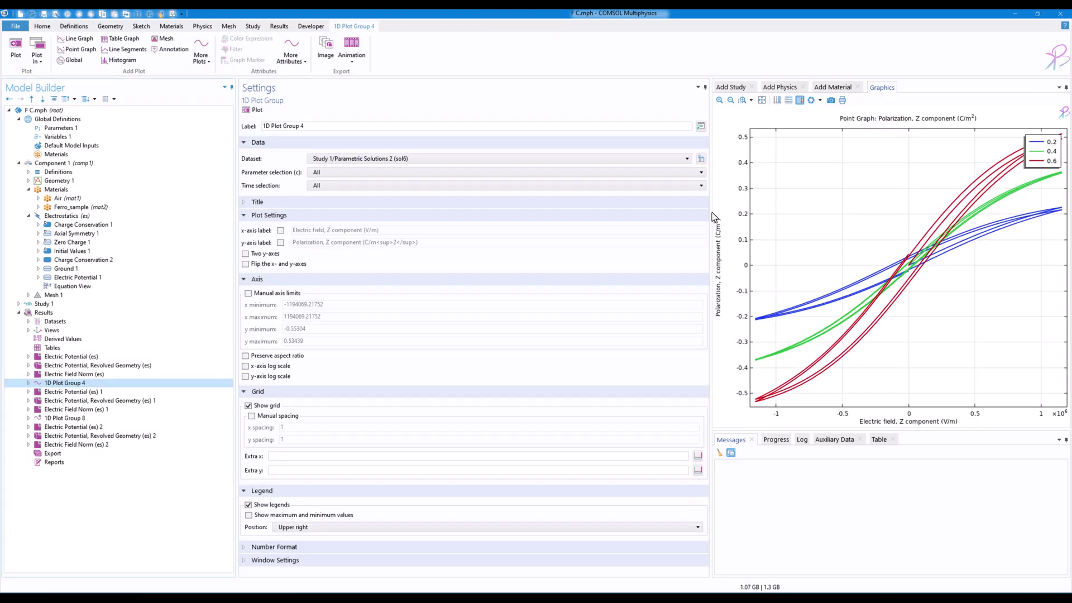
{"action": "left_click_drag", "start_coordinate": [710, 214], "coordinate": [473, 216]}
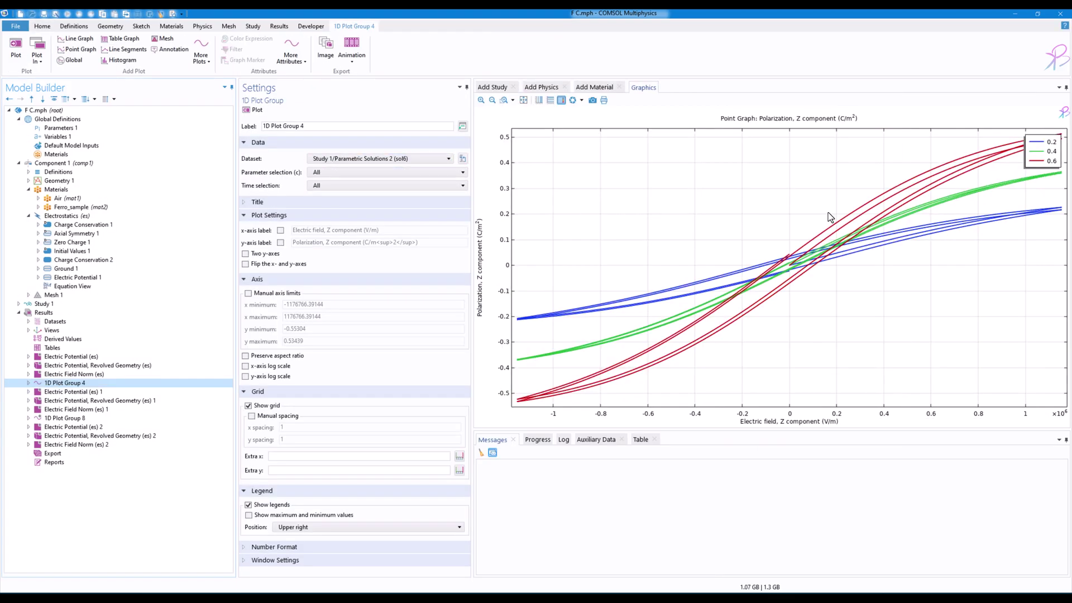
{"action": "scroll", "coordinate": [826, 234], "scroll_direction": "down", "scroll_amount": 2}
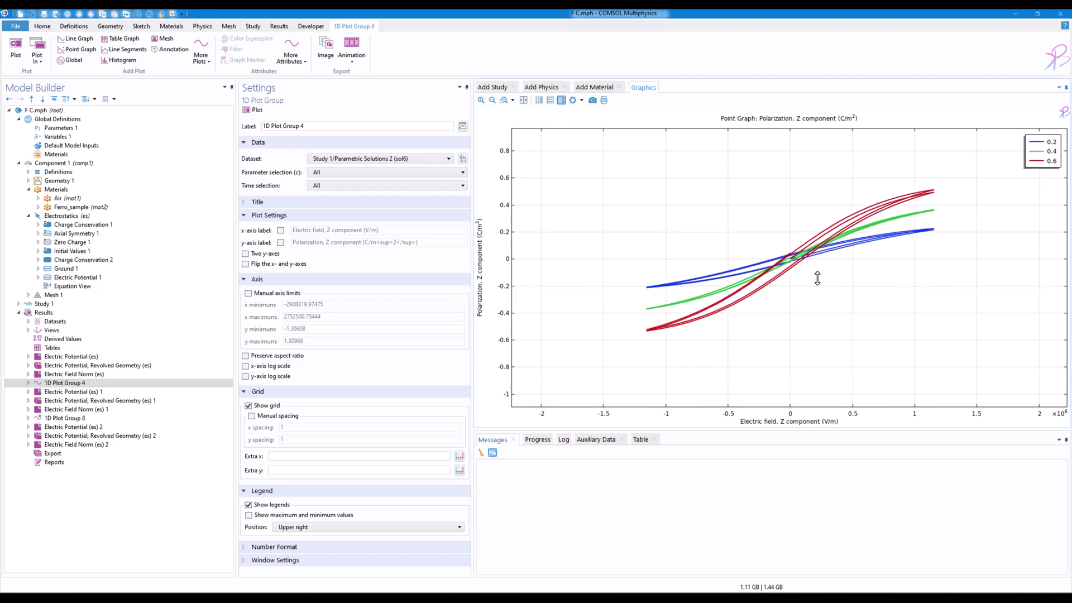
{"action": "left_click_drag", "start_coordinate": [816, 237], "coordinate": [822, 284]}
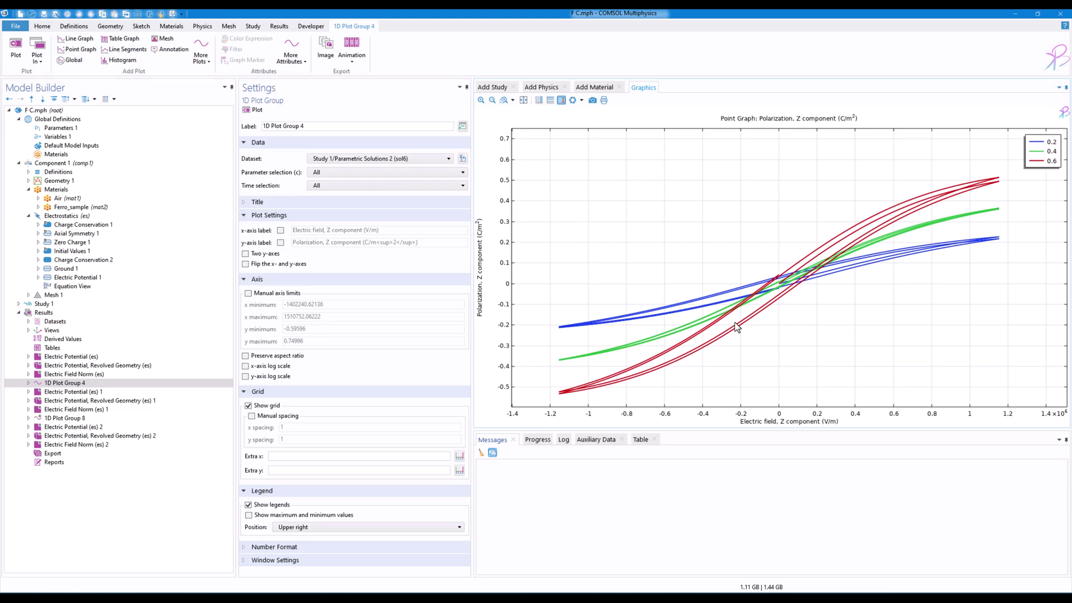
- Set Parameter selection to From list with only 0.2 and replot, then widen settings and zoom out
{"action": "left_click", "coordinate": [311, 174]}
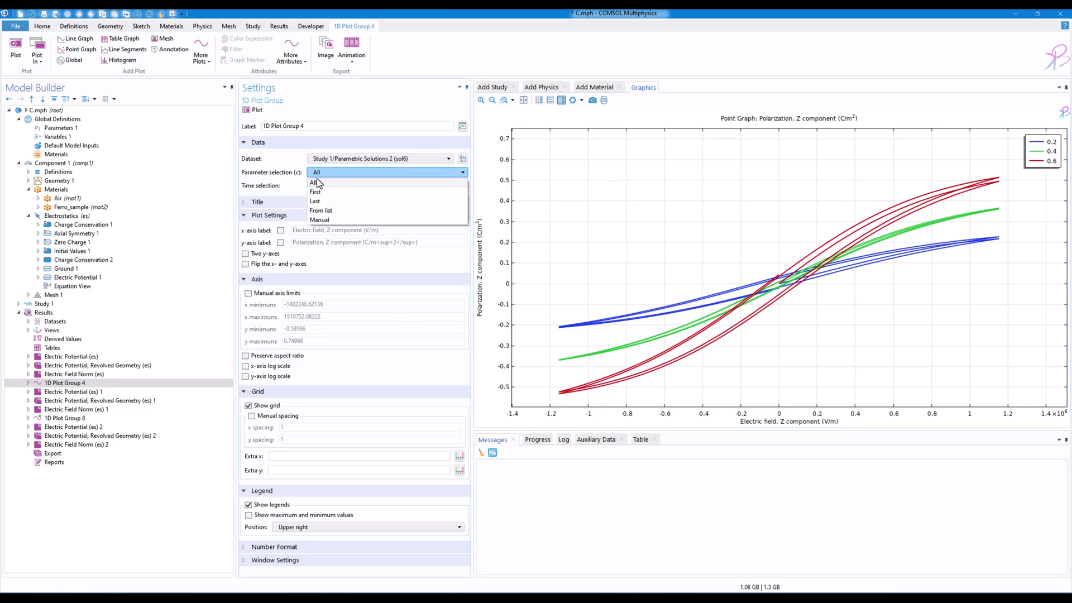
{"action": "left_click", "coordinate": [325, 212]}
{"action": "left_click", "coordinate": [292, 196]}
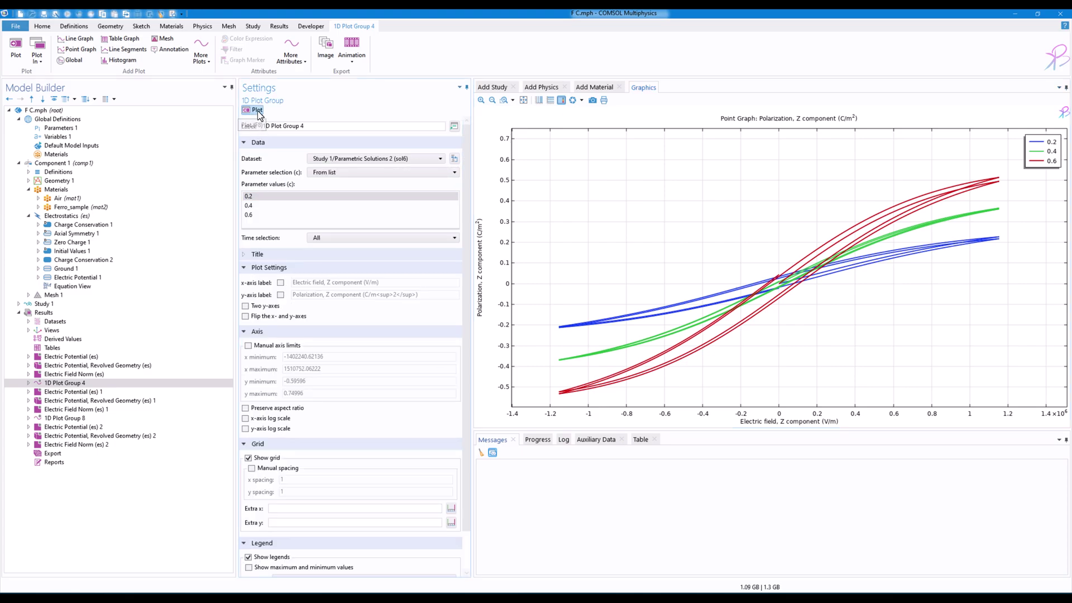
{"action": "left_click", "coordinate": [256, 111]}
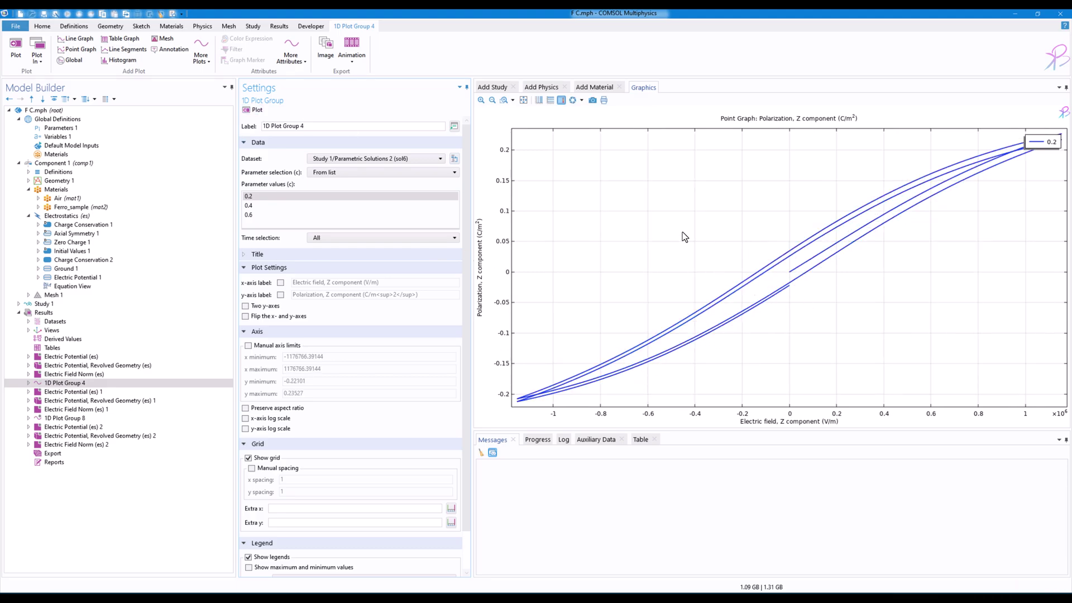
{"action": "left_click_drag", "start_coordinate": [468, 272], "coordinate": [595, 271]}
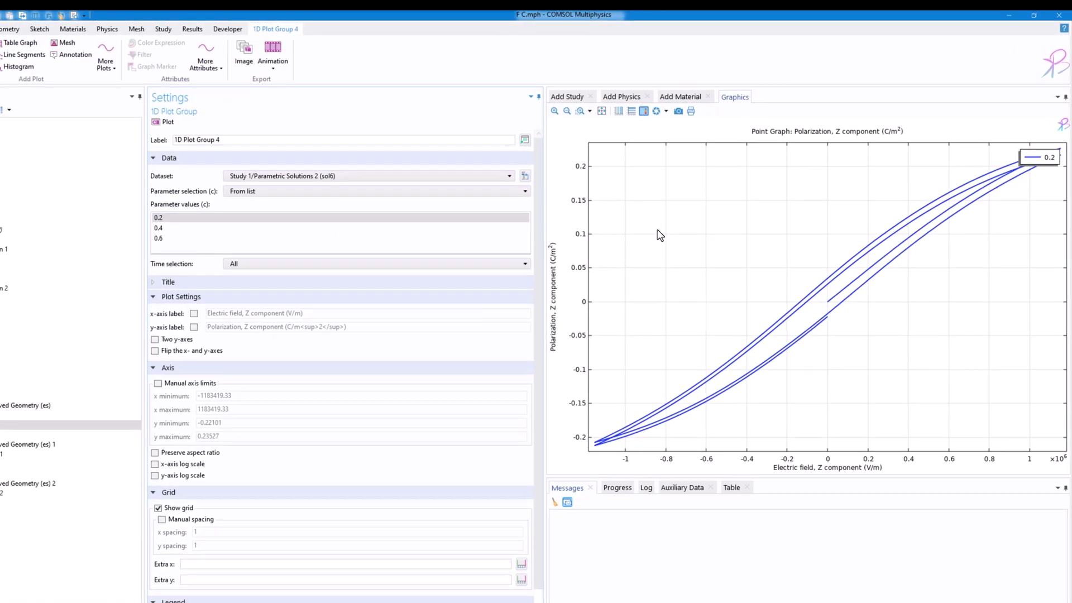
{"action": "scroll", "coordinate": [682, 270], "scroll_direction": "down", "scroll_amount": 2}
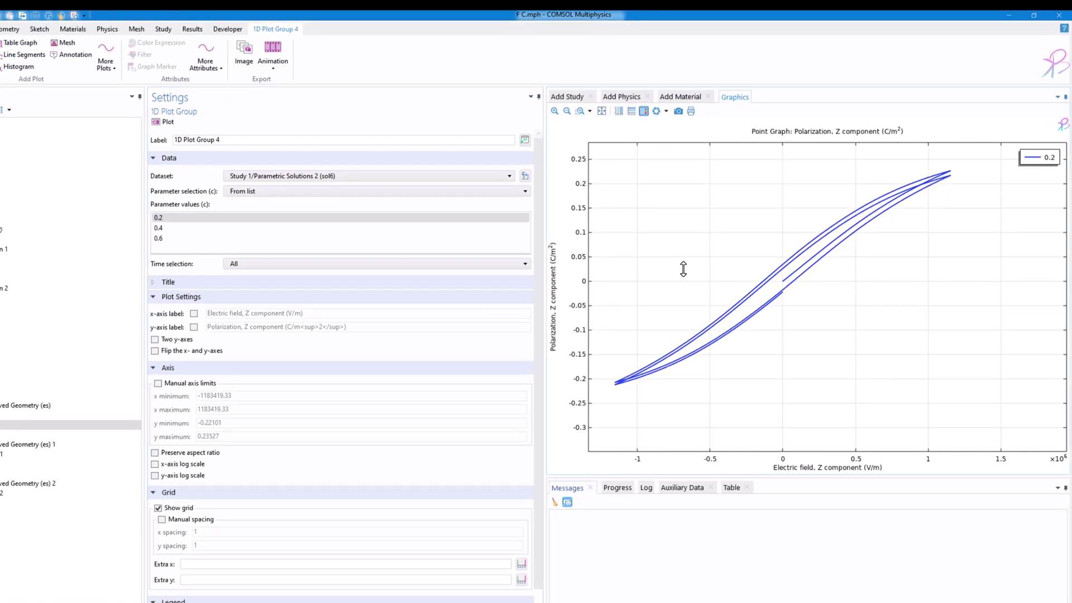
- Set the time selection to From list, select times 0 through 0.268 s, and plot
{"action": "left_click", "coordinate": [246, 264]}
{"action": "left_click", "coordinate": [242, 307]}
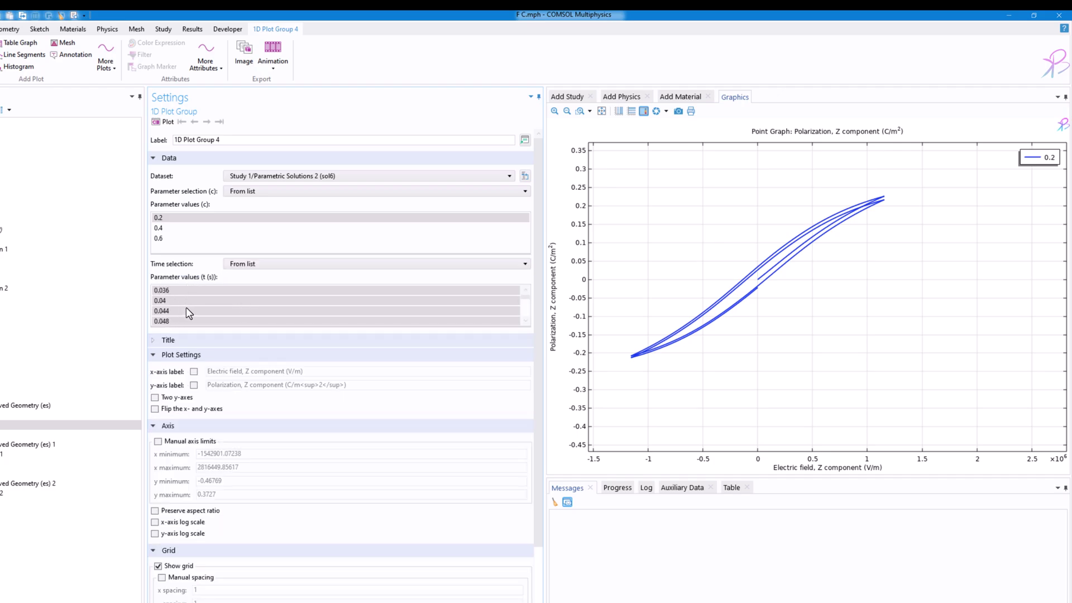
{"action": "left_click", "coordinate": [189, 305]}
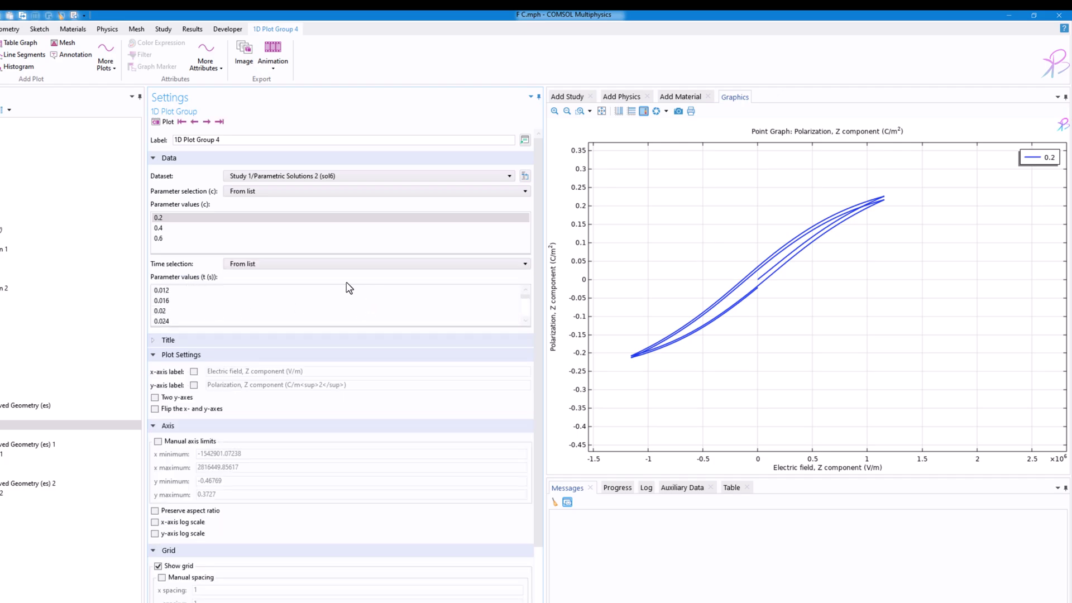
{"action": "scroll", "coordinate": [206, 293], "scroll_direction": "up", "scroll_amount": 1}
{"action": "left_click", "coordinate": [187, 291]}
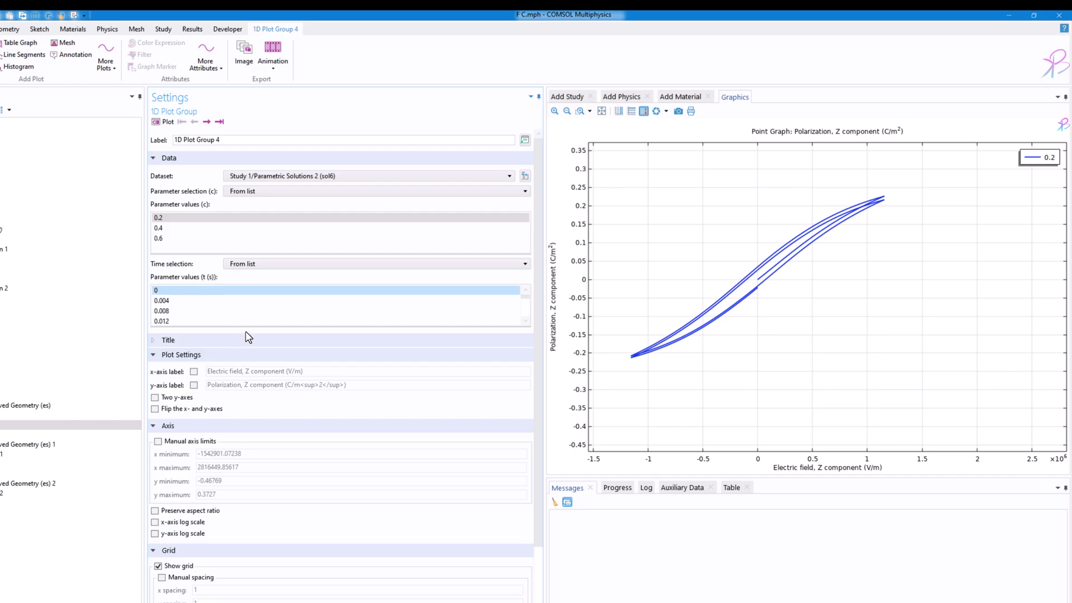
{"action": "left_click_drag", "start_coordinate": [258, 329], "coordinate": [223, 453]}
{"action": "scroll", "coordinate": [196, 410], "scroll_direction": "down", "scroll_amount": 15}
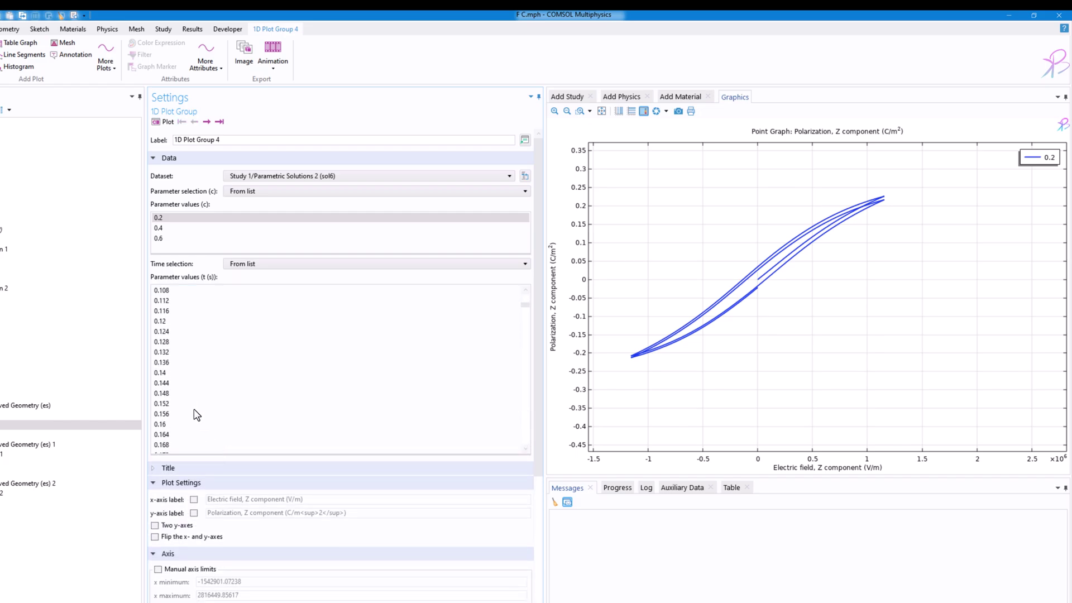
{"action": "scroll", "coordinate": [168, 430], "scroll_direction": "down", "scroll_amount": 3}
{"action": "left_click", "coordinate": [169, 429], "text": "shift"}
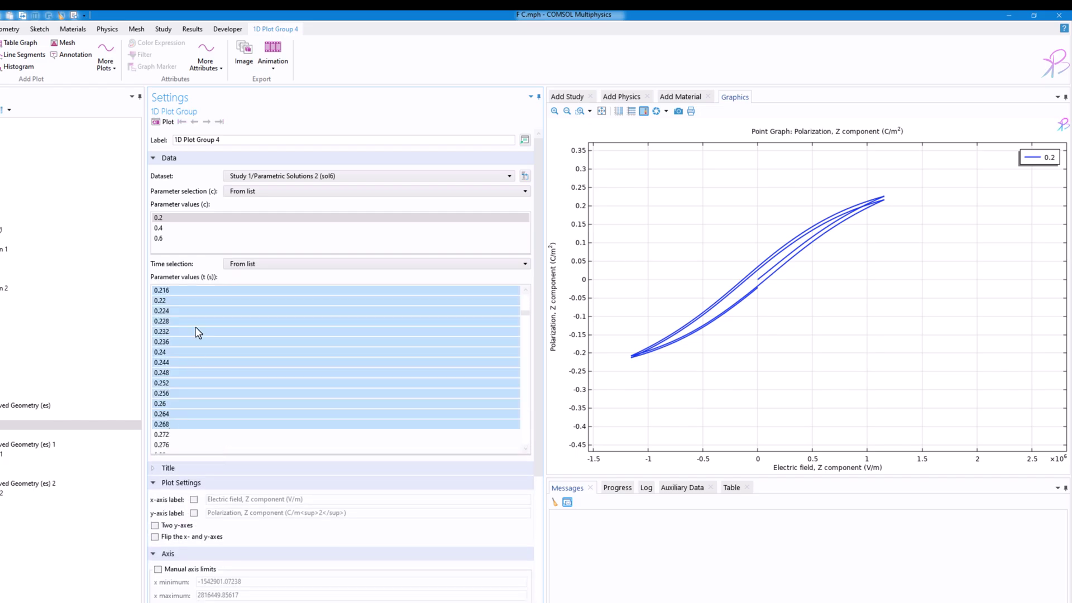
{"action": "left_click", "coordinate": [169, 121]}
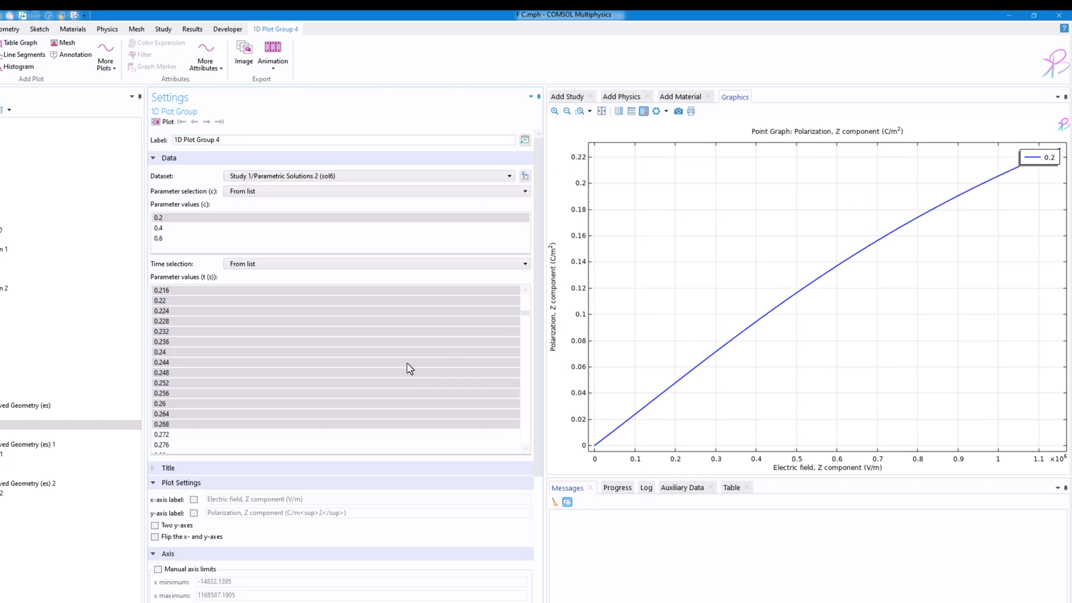
- Extend the selected times to 0.408 s and then 0.712 s, replotting each time
{"action": "scroll", "coordinate": [249, 385], "scroll_direction": "down", "scroll_amount": 11}
{"action": "left_click", "coordinate": [208, 445], "text": "shift"}
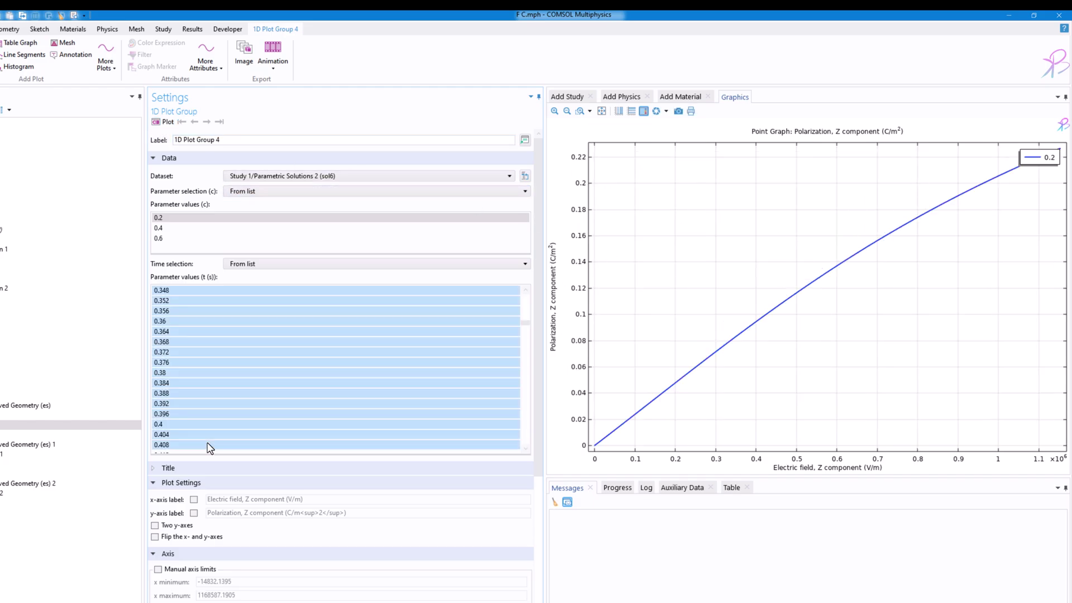
{"action": "left_click", "coordinate": [167, 122]}
{"action": "scroll", "coordinate": [215, 351], "scroll_direction": "down", "scroll_amount": 20}
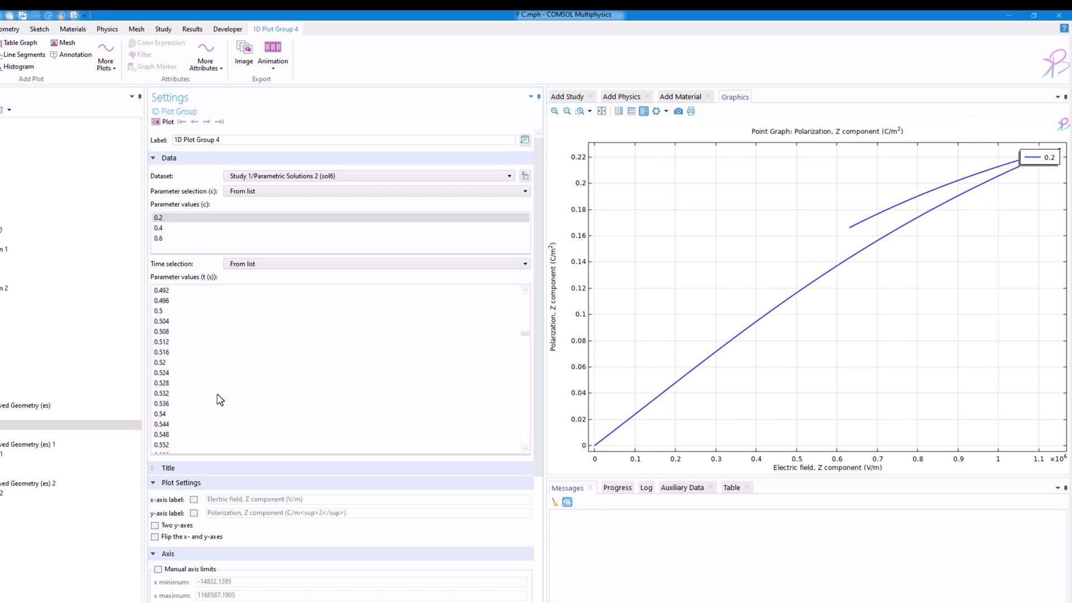
{"action": "left_click", "coordinate": [233, 427], "text": "shift"}
{"action": "left_click", "coordinate": [167, 122]}
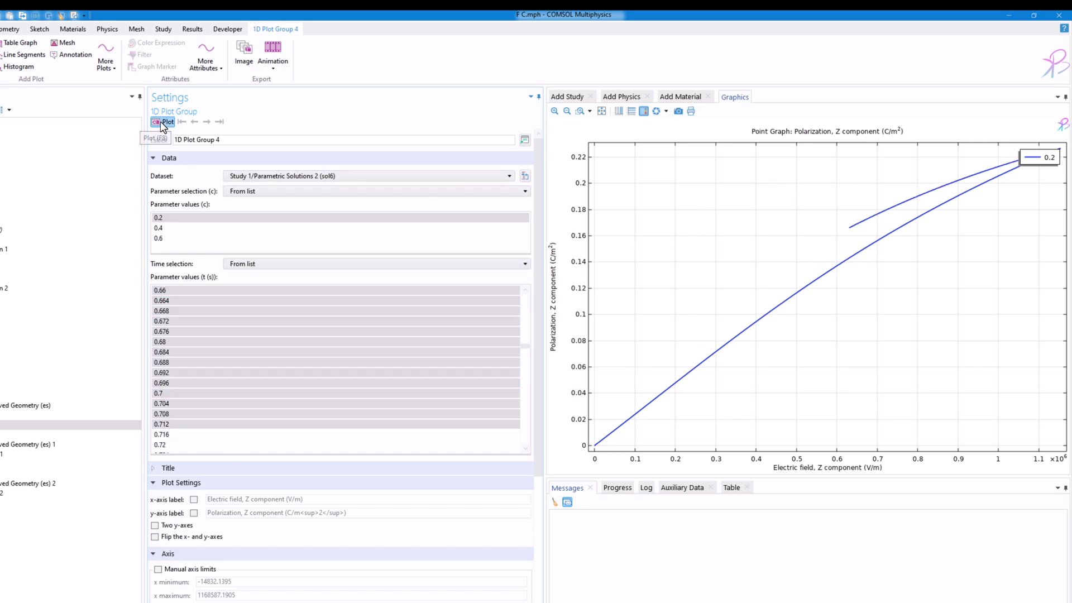
- Extend the time selection to 0.928 s and redraw the partial loop
{"action": "scroll", "coordinate": [232, 371], "scroll_direction": "down", "scroll_amount": 18}
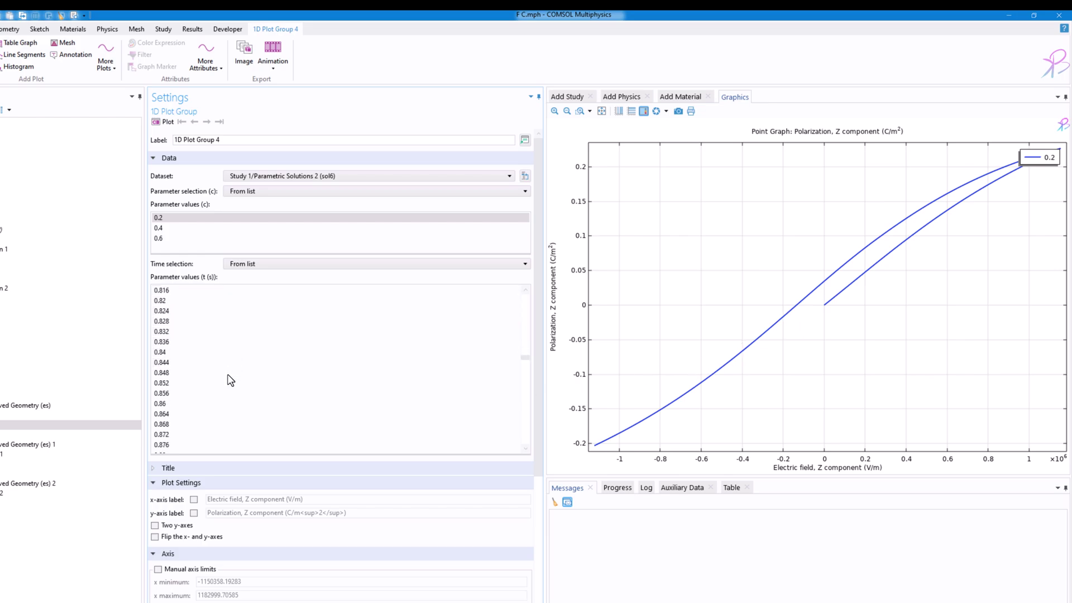
{"action": "left_click", "coordinate": [233, 427], "text": "shift"}
{"action": "left_click", "coordinate": [167, 121]}
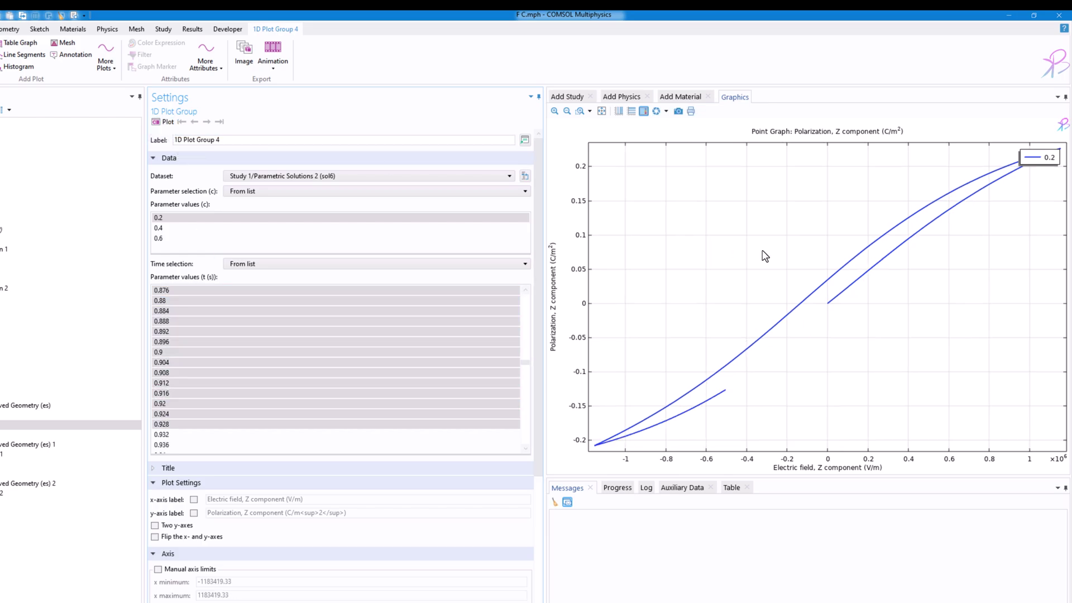
{"action": "scroll", "coordinate": [811, 309], "scroll_direction": "down", "scroll_amount": 1}
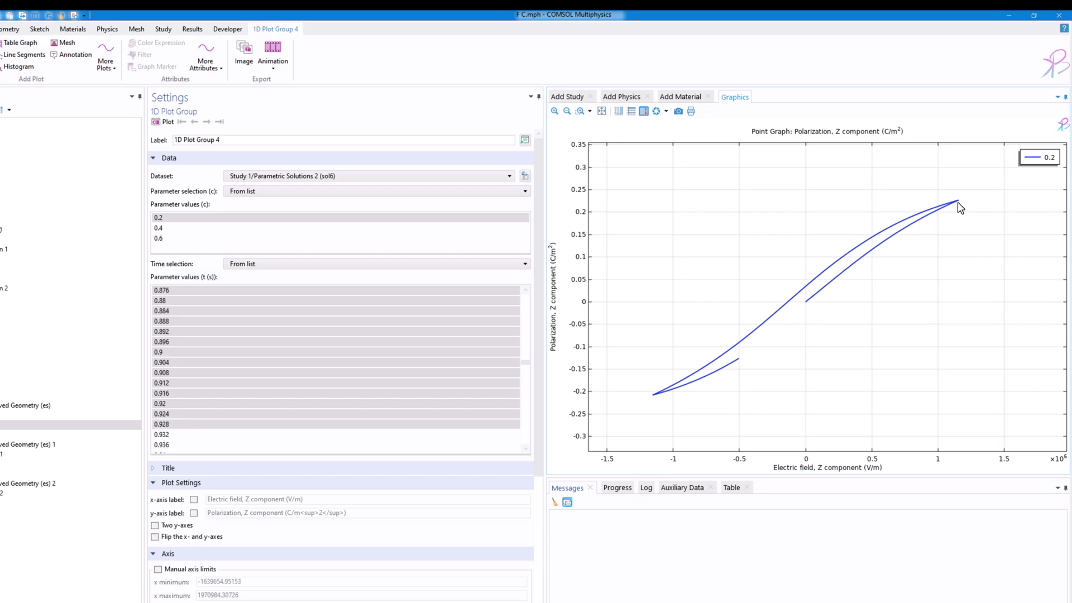
{"action": "left_click", "coordinate": [295, 410]}
{"action": "scroll", "coordinate": [240, 410], "scroll_direction": "down", "scroll_amount": 10}
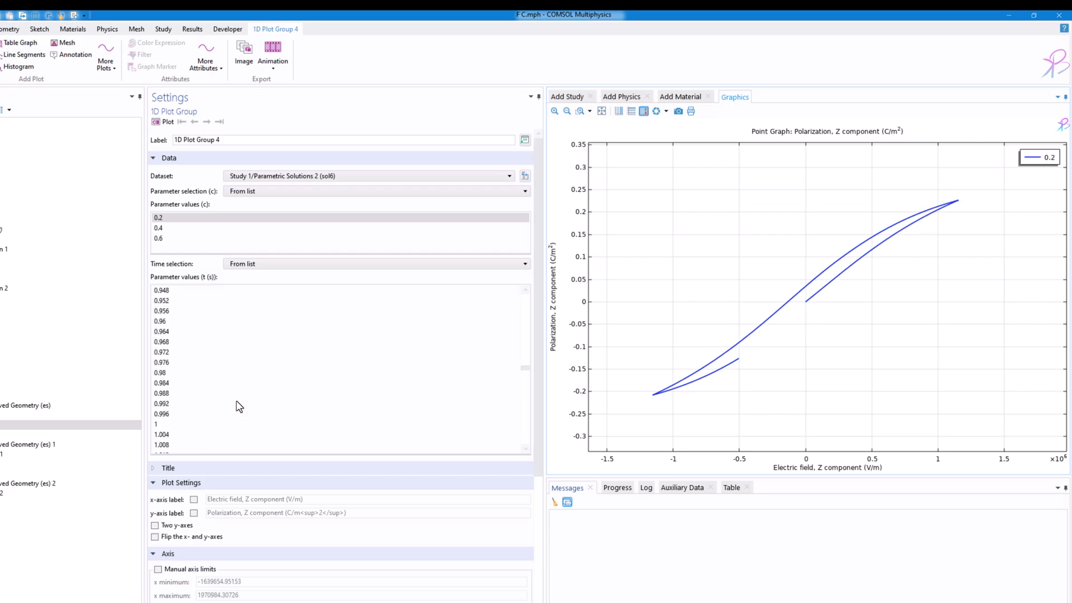
- Extend the time selection to 1.048 s, then 1.304 s, replotting after each
{"action": "left_click", "coordinate": [193, 424], "text": "shift"}
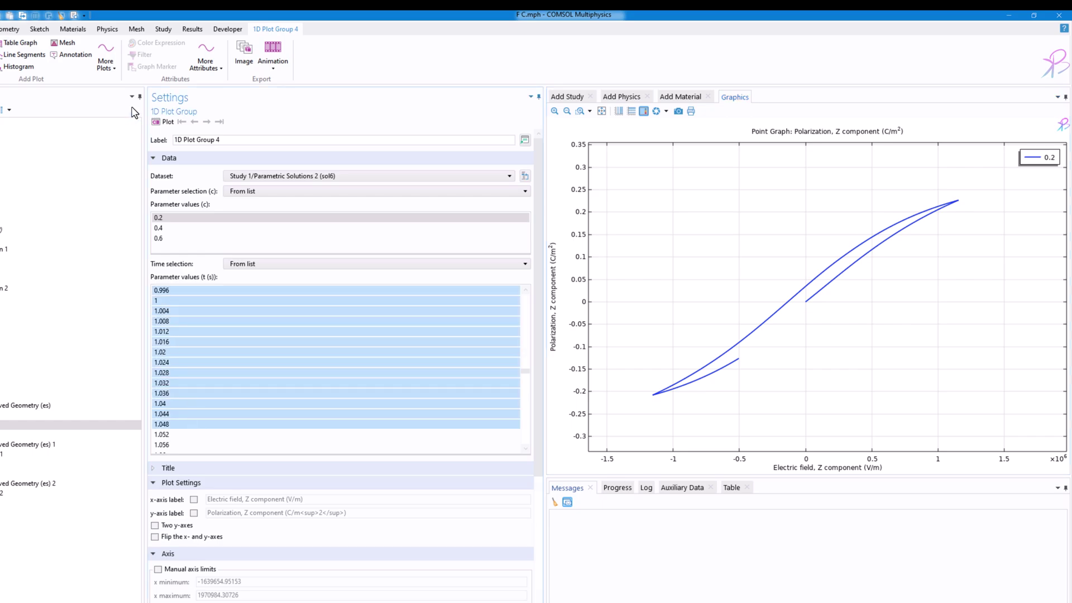
{"action": "left_click", "coordinate": [166, 122]}
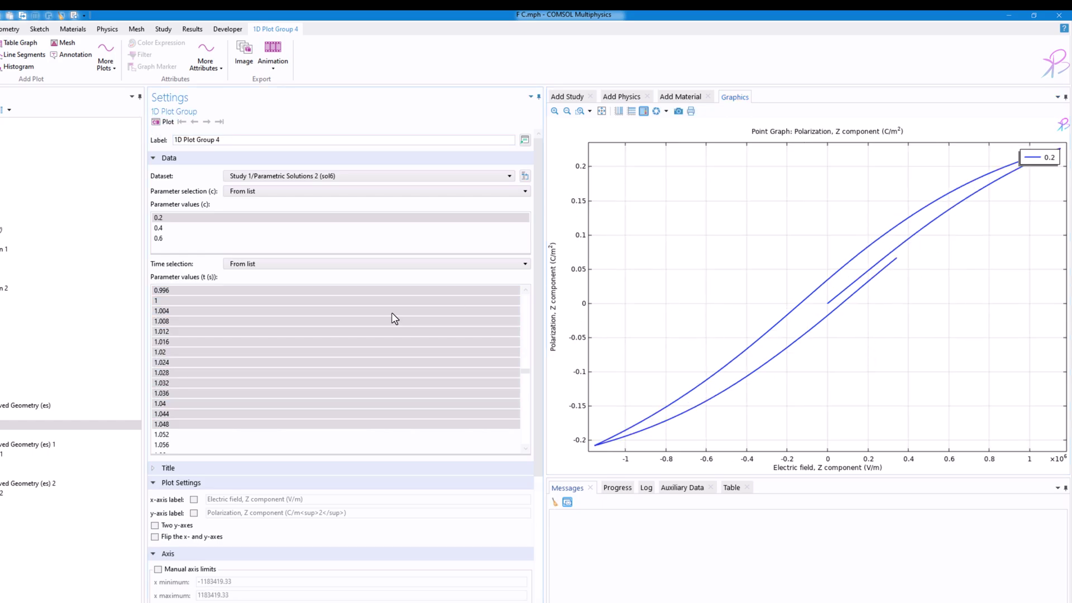
{"action": "scroll", "coordinate": [278, 374], "scroll_direction": "down", "scroll_amount": 11}
{"action": "scroll", "coordinate": [218, 379], "scroll_direction": "down", "scroll_amount": 11}
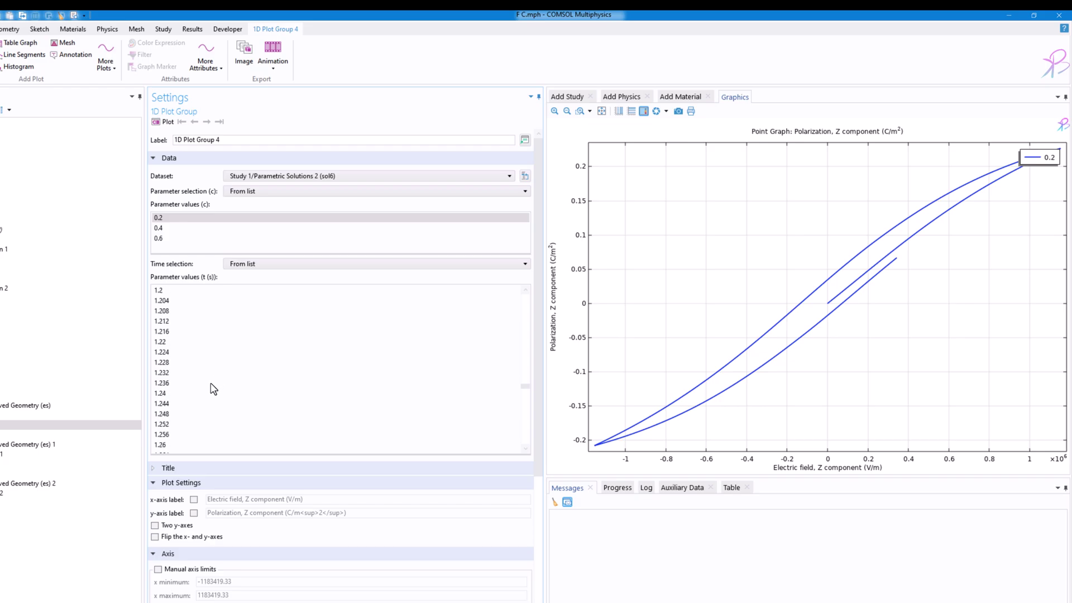
{"action": "left_click", "coordinate": [212, 403], "text": "shift"}
{"action": "left_click", "coordinate": [165, 122]}
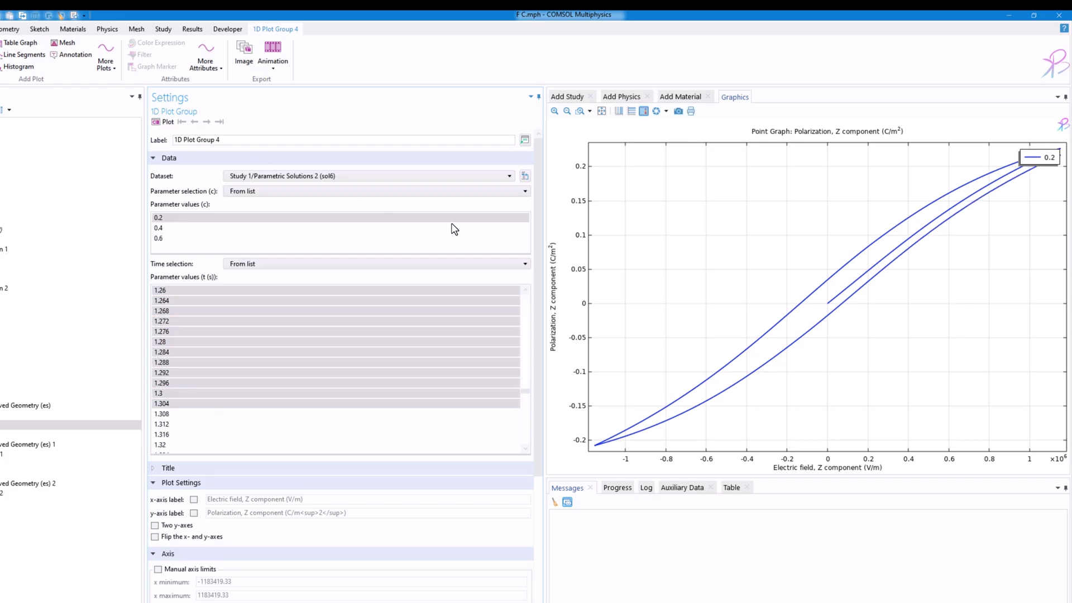
- Zoom, recentre and fit the completed 0.2 hysteresis loop into view with Zoom Extents
{"action": "scroll", "coordinate": [762, 229], "scroll_direction": "down", "scroll_amount": 3}
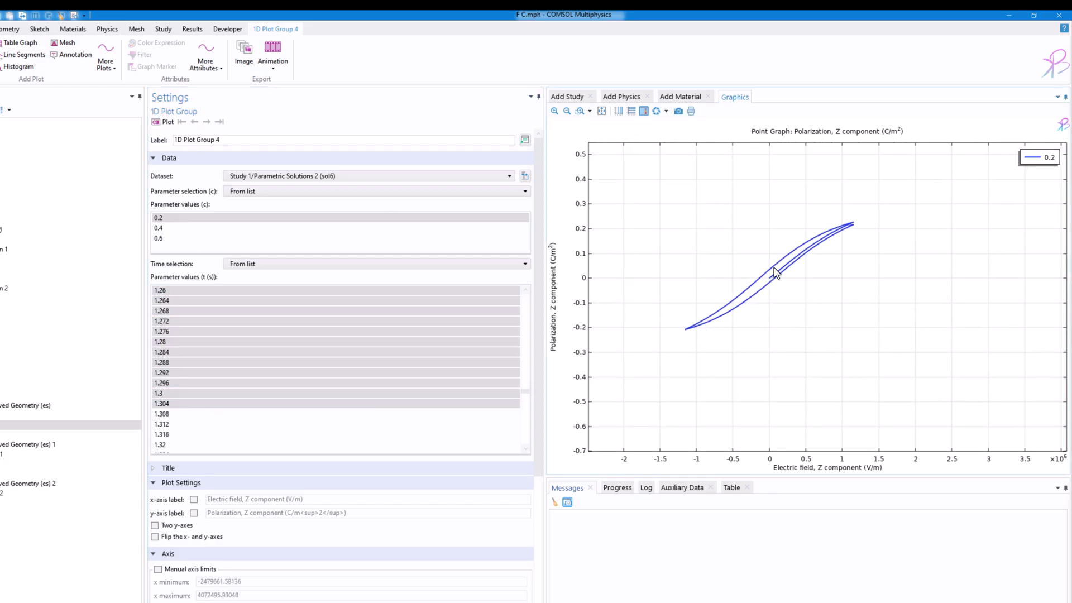
{"action": "scroll", "coordinate": [869, 231], "scroll_direction": "up", "scroll_amount": 1}
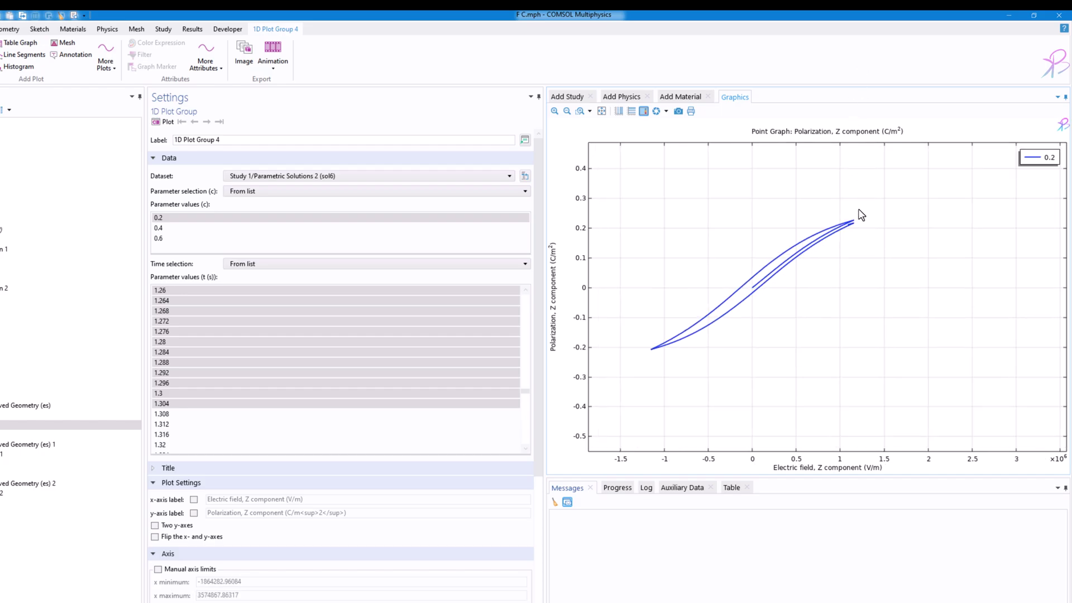
{"action": "left_click_drag", "start_coordinate": [859, 213], "coordinate": [748, 324]}
{"action": "scroll", "coordinate": [747, 324], "scroll_direction": "up", "scroll_amount": 4}
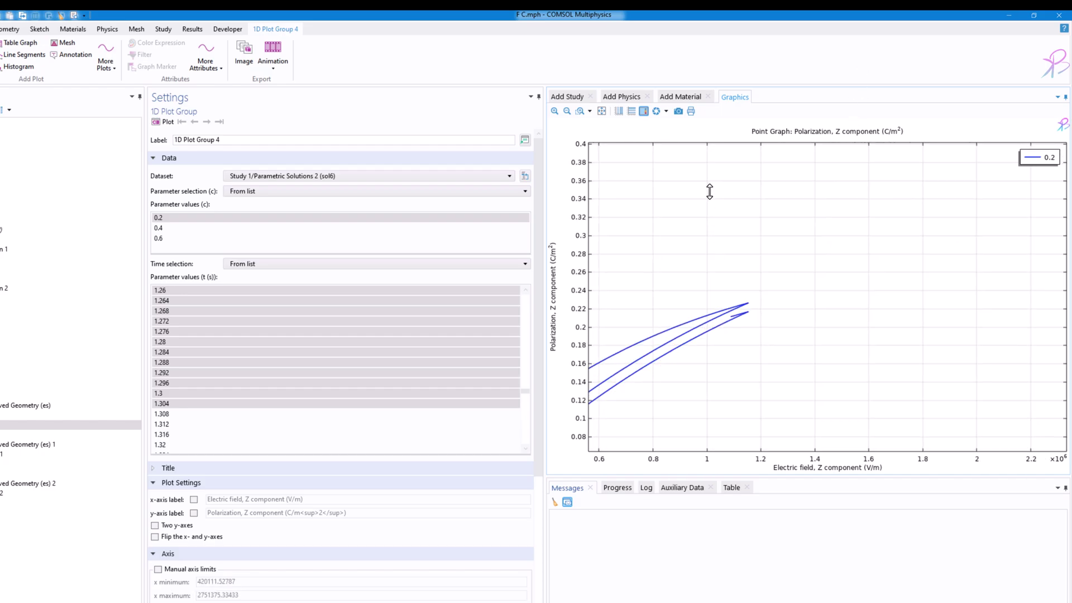
{"action": "left_click", "coordinate": [602, 111]}
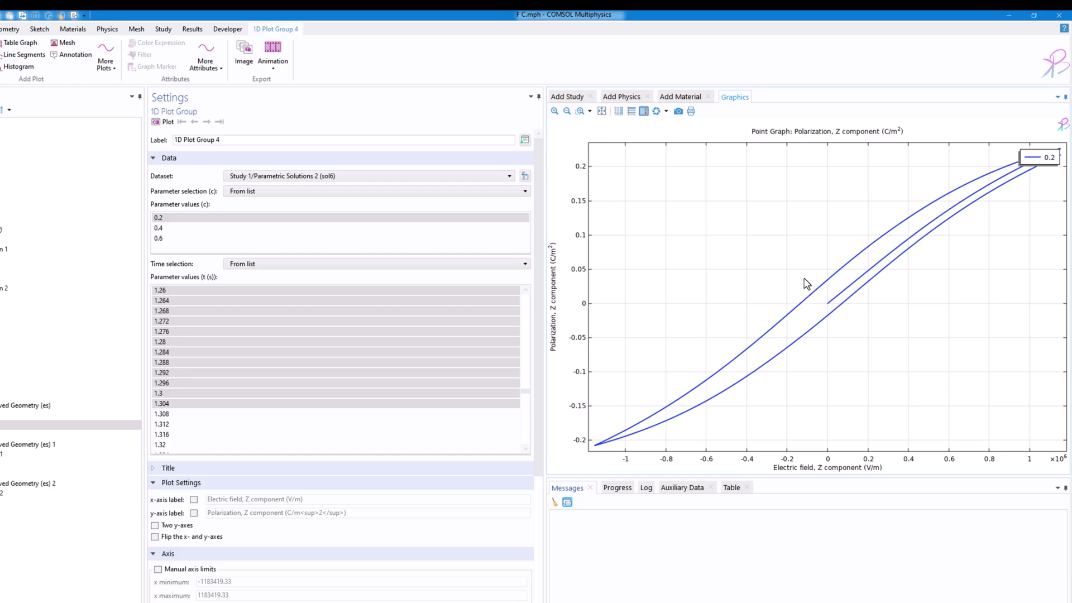
{"action": "scroll", "coordinate": [840, 307], "scroll_direction": "up", "scroll_amount": 4}
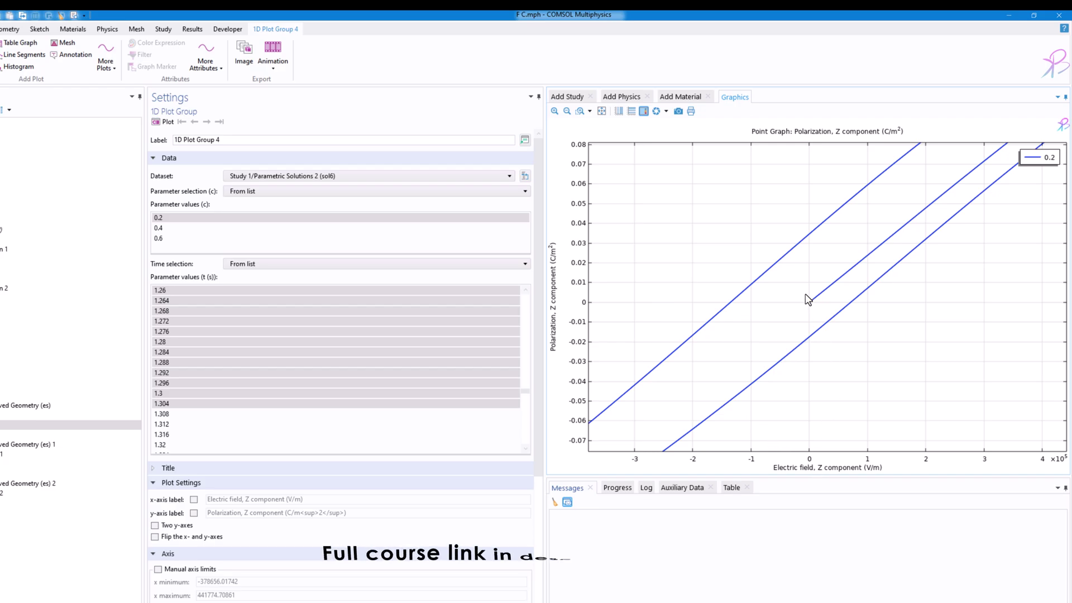
{"action": "scroll", "coordinate": [811, 311], "scroll_direction": "down", "scroll_amount": 5}
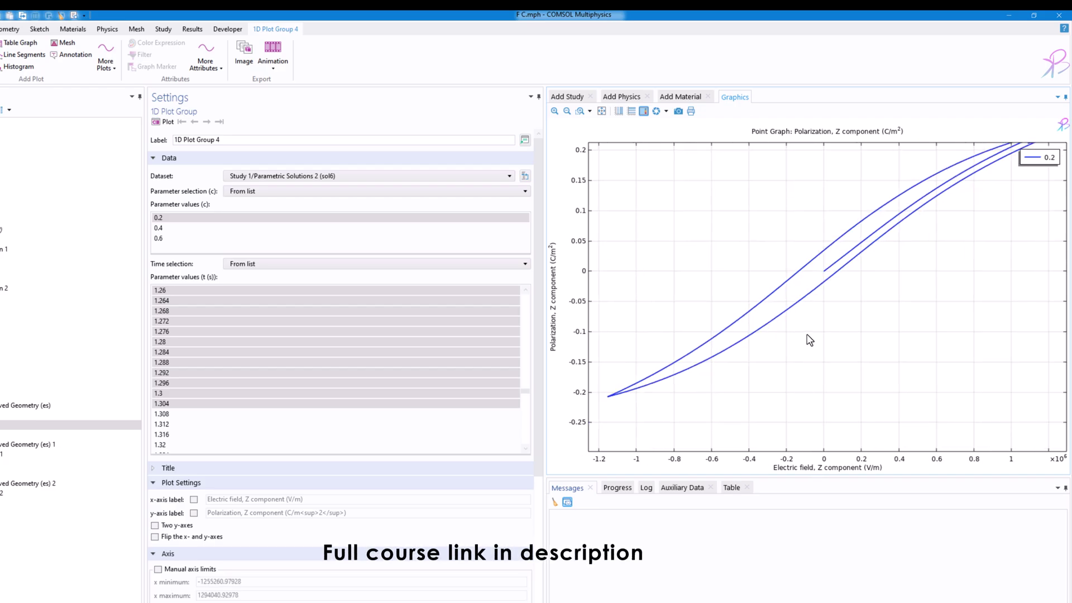
{"action": "left_click_drag", "start_coordinate": [689, 340], "coordinate": [796, 278]}
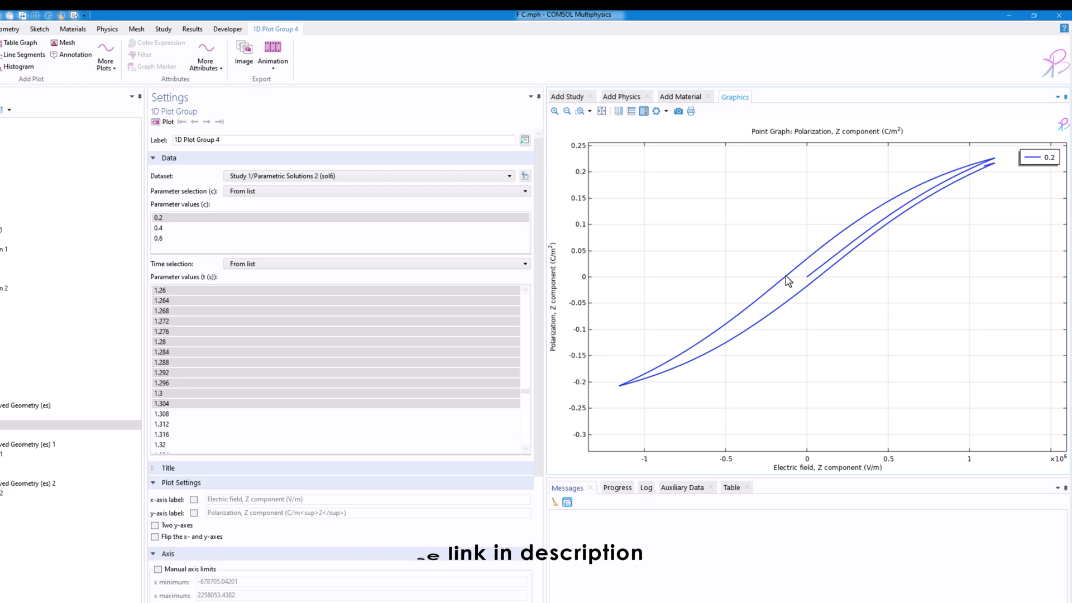